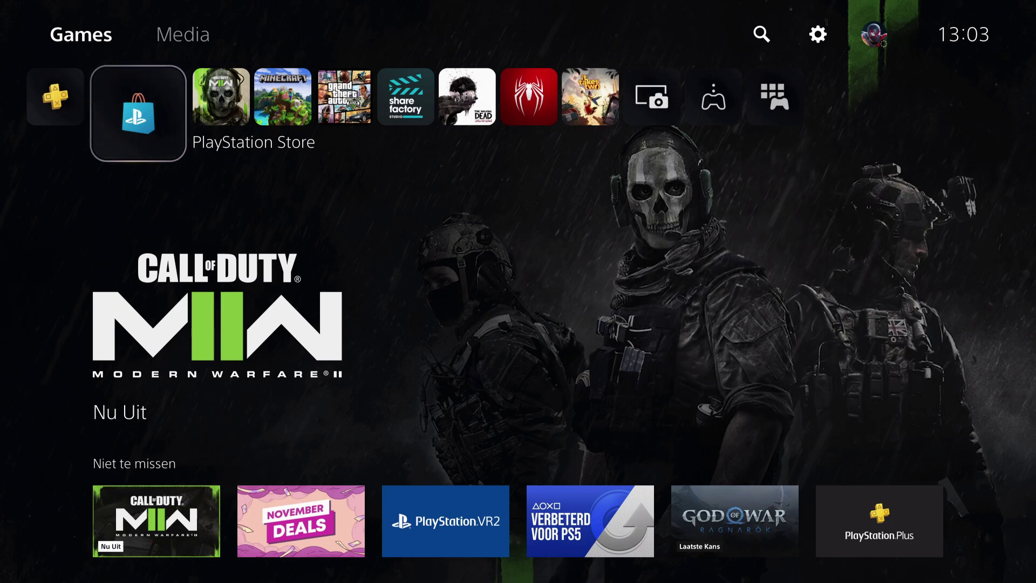
Bring up the Control Center over the Games home screen
{"action": "key", "text": "super"}
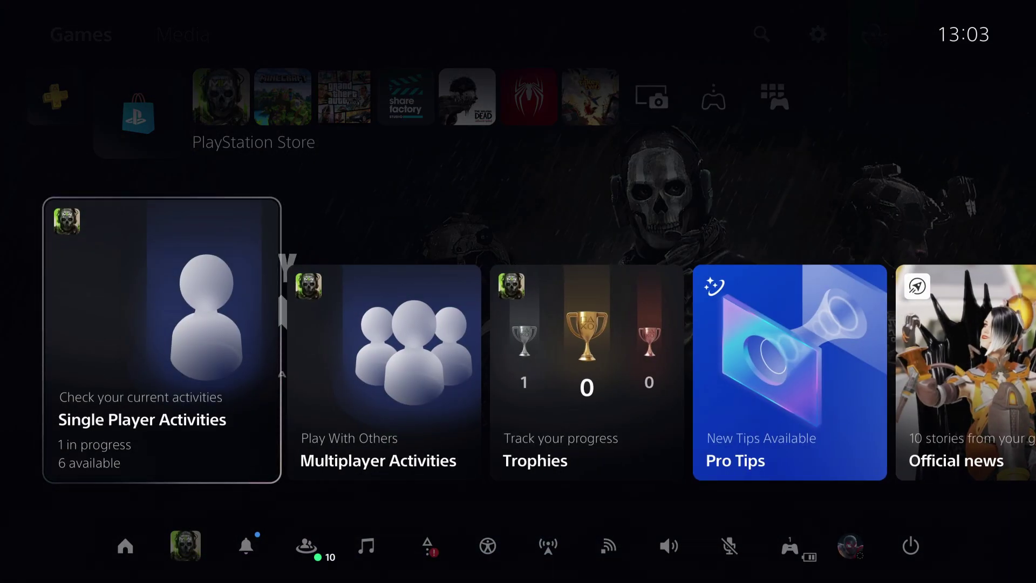
{"action": "key", "text": "Down"}
{"action": "key", "text": "Left"}
{"action": "key", "text": "Left"}
{"action": "key", "text": "Left"}
{"action": "key", "text": "Left"}
{"action": "key", "text": "Left"}
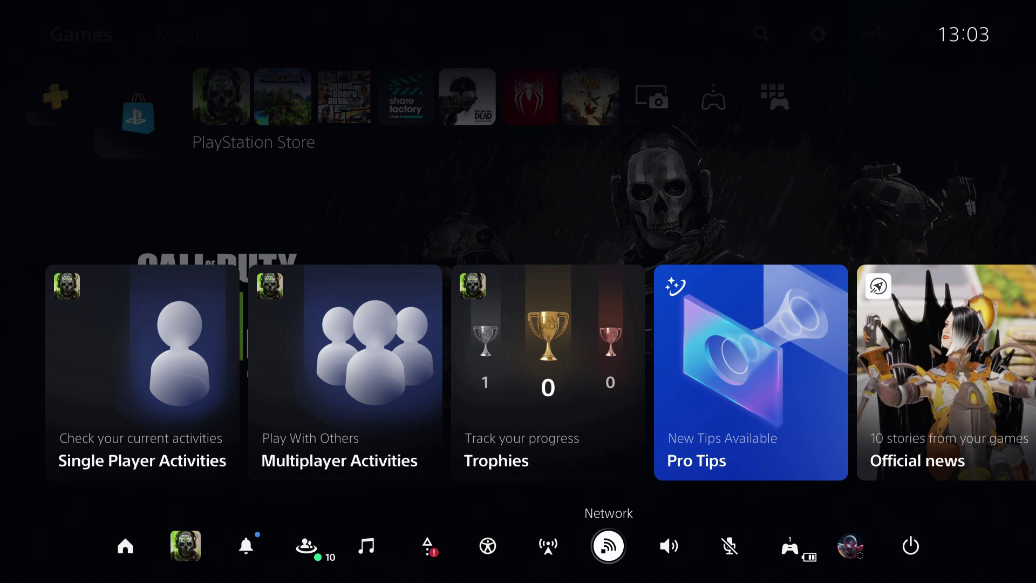
{"action": "key", "text": "Menu"}
{"action": "key", "text": "Right"}
{"action": "key", "text": "Right"}
{"action": "key", "text": "Right"}
{"action": "key", "text": "Right"}
{"action": "key", "text": "Right"}
{"action": "key", "text": "Right"}
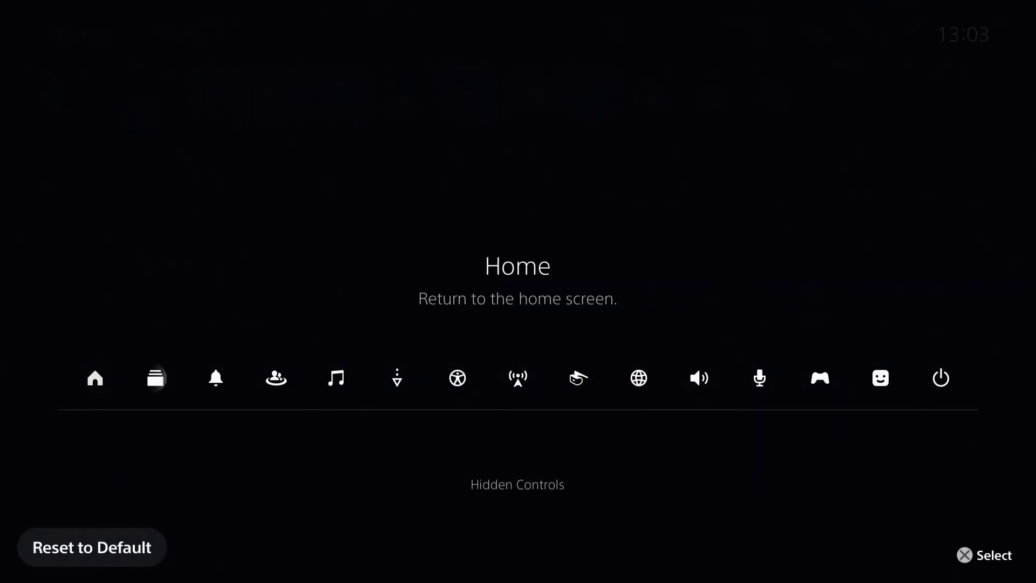
{"action": "key", "text": "Right"}
{"action": "key", "text": "Right"}
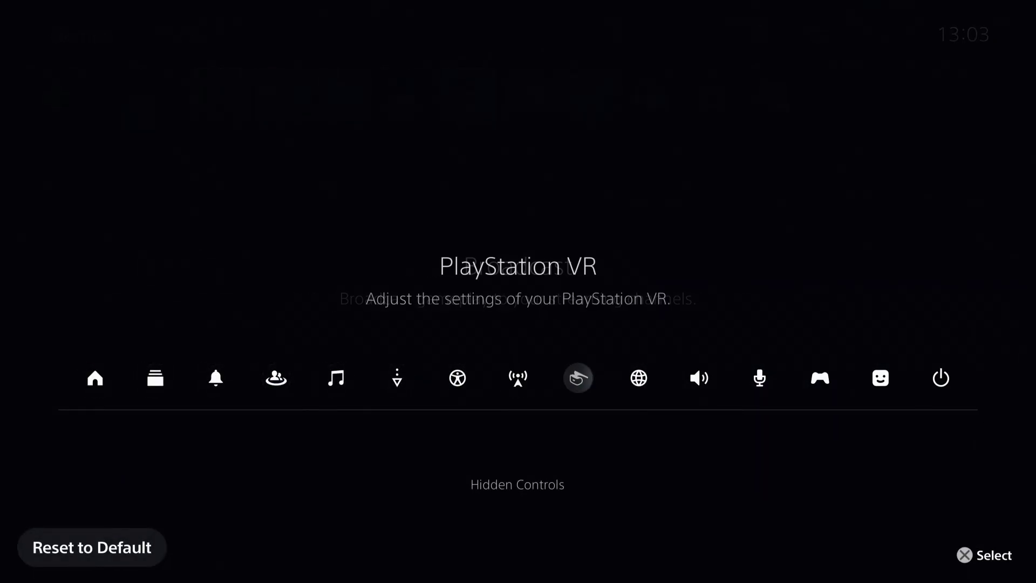
{"action": "key", "text": "Right"}
{"action": "key", "text": "Return"}
{"action": "key", "text": "Return"}
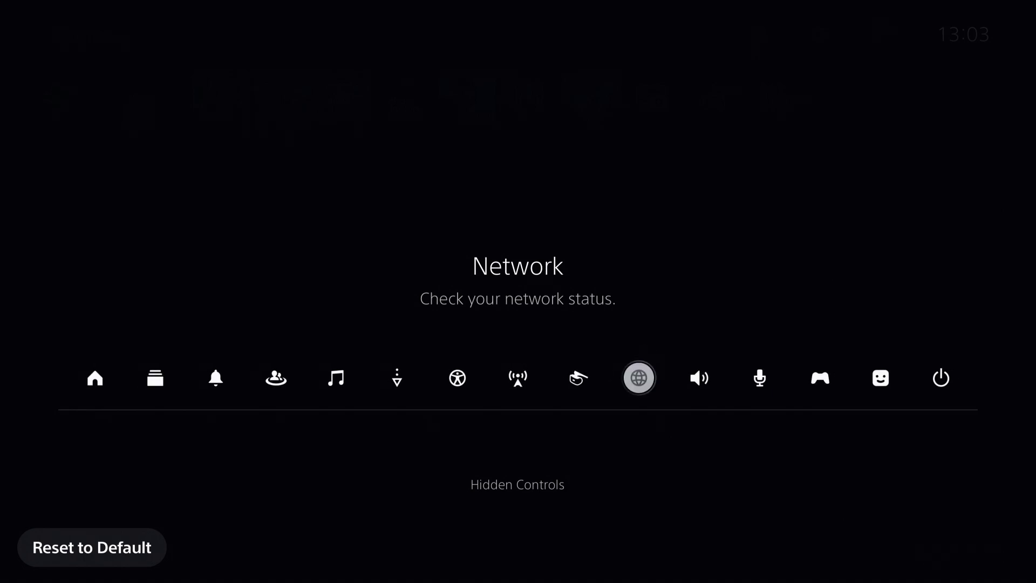
{"action": "key", "text": "Menu"}
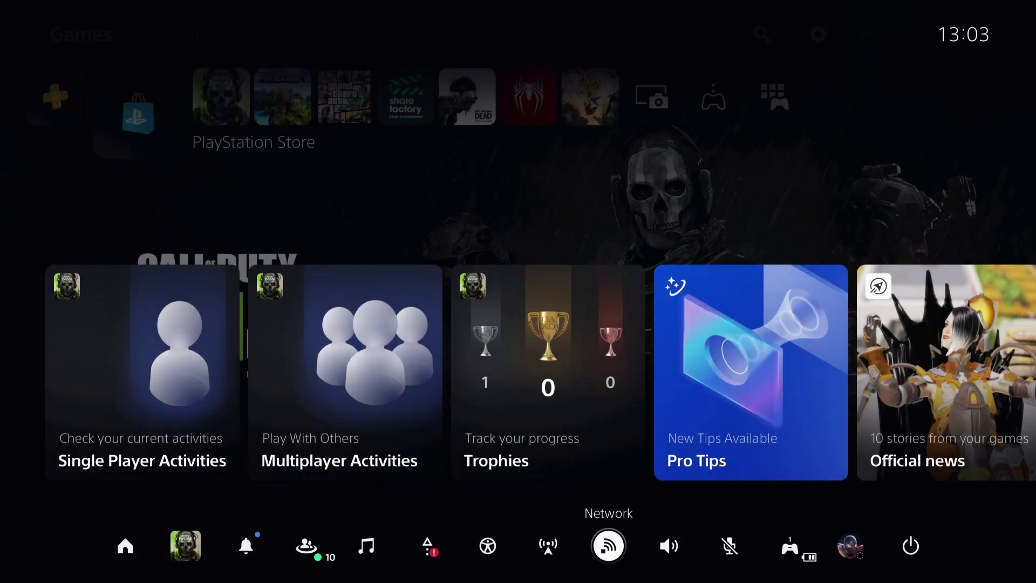
{"action": "key", "text": "Return"}
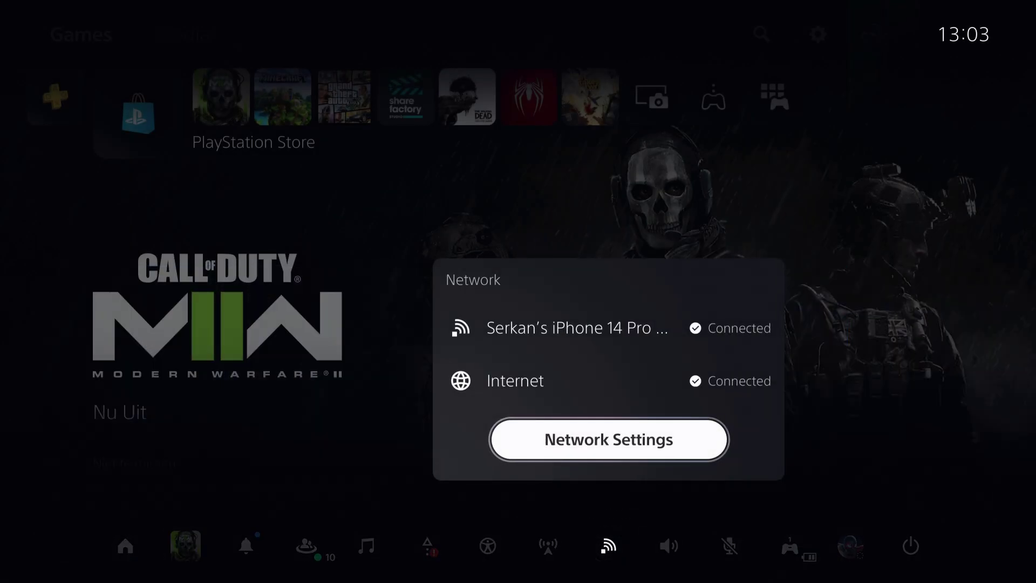
Go from Network Settings to the registered networks list under Set Up Internet Connection
{"action": "key", "text": "Return"}
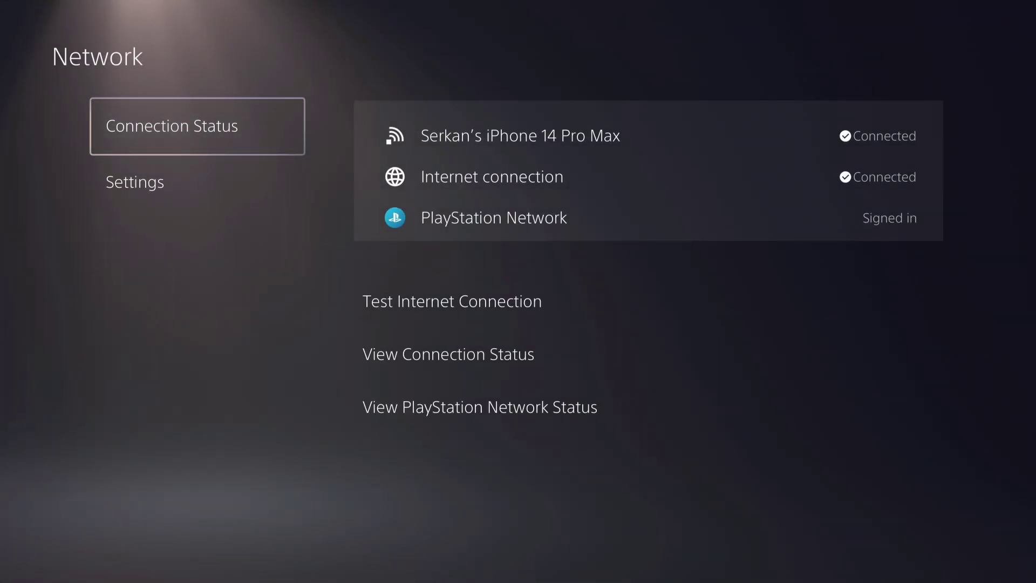
{"action": "key", "text": "Down"}
{"action": "key", "text": "Right"}
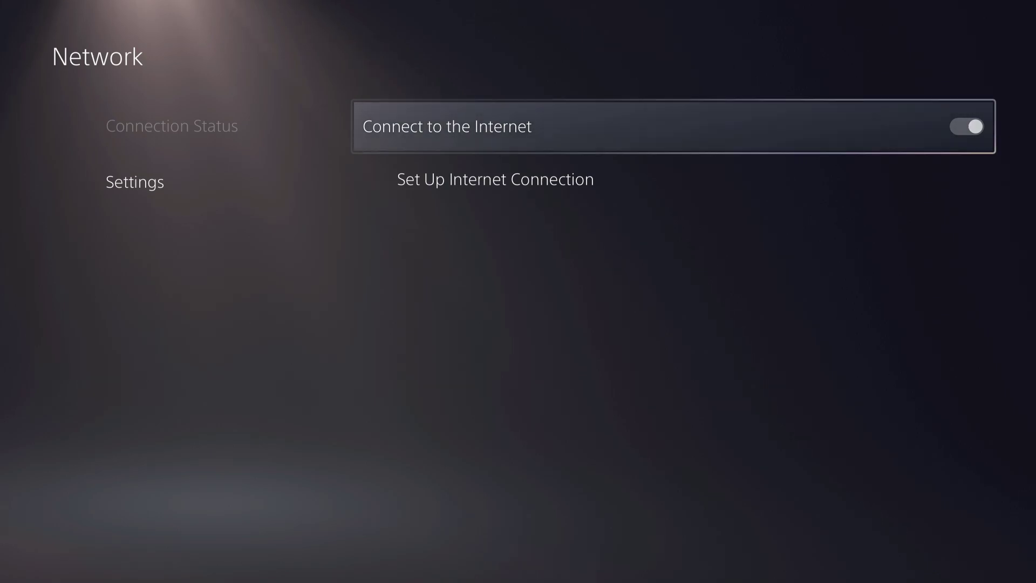
{"action": "key", "text": "Down"}
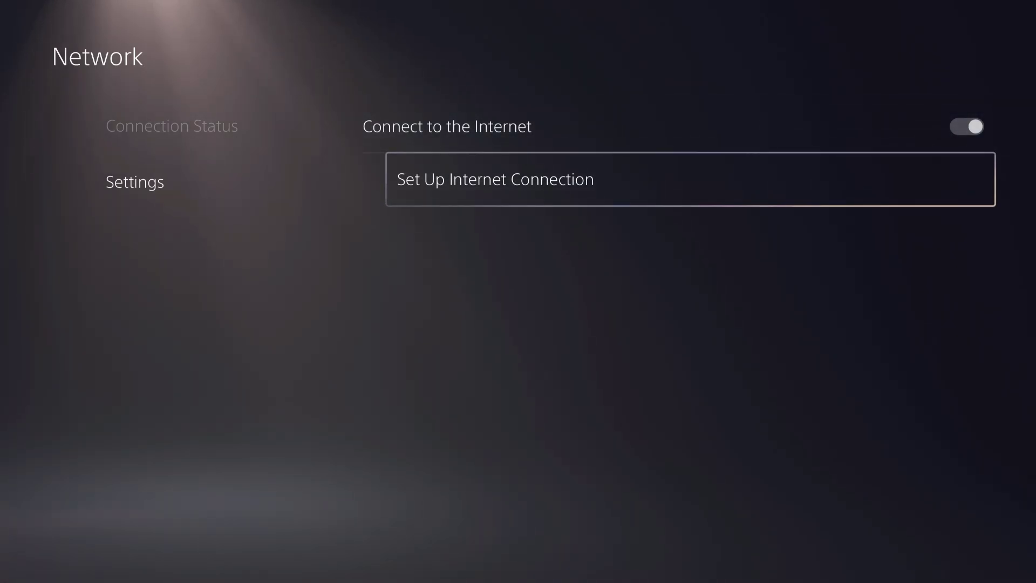
{"action": "key", "text": "Return"}
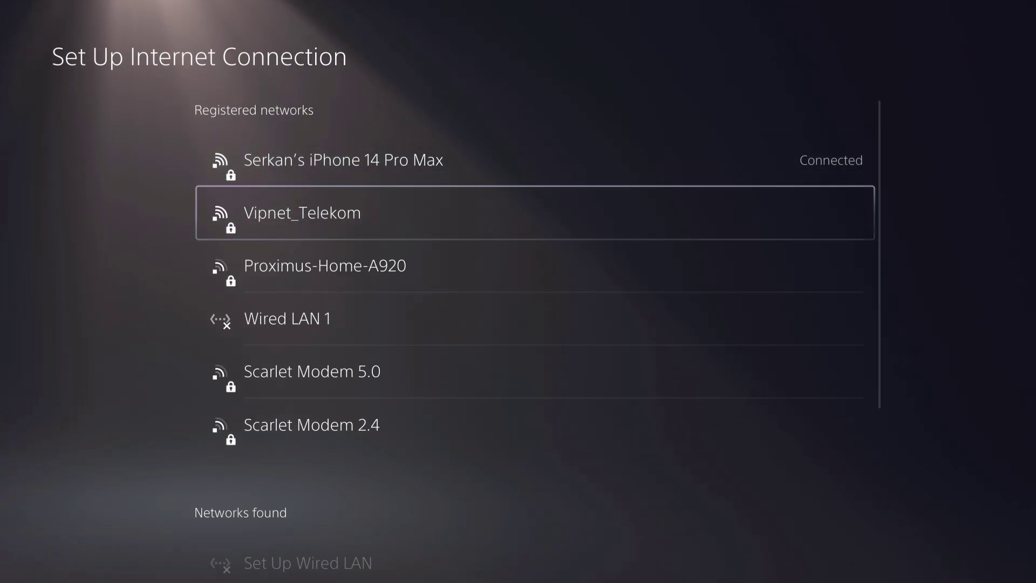
Join Vipnet_Telekom, then try connecting to the iPhone 14 Pro Max hotspot
{"action": "key", "text": "Return"}
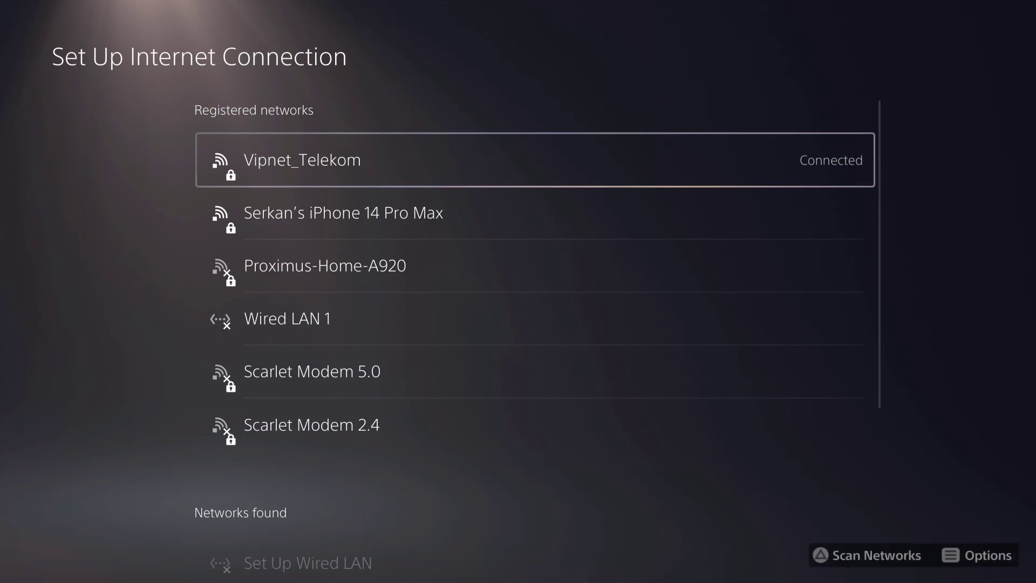
{"action": "key", "text": "Down"}
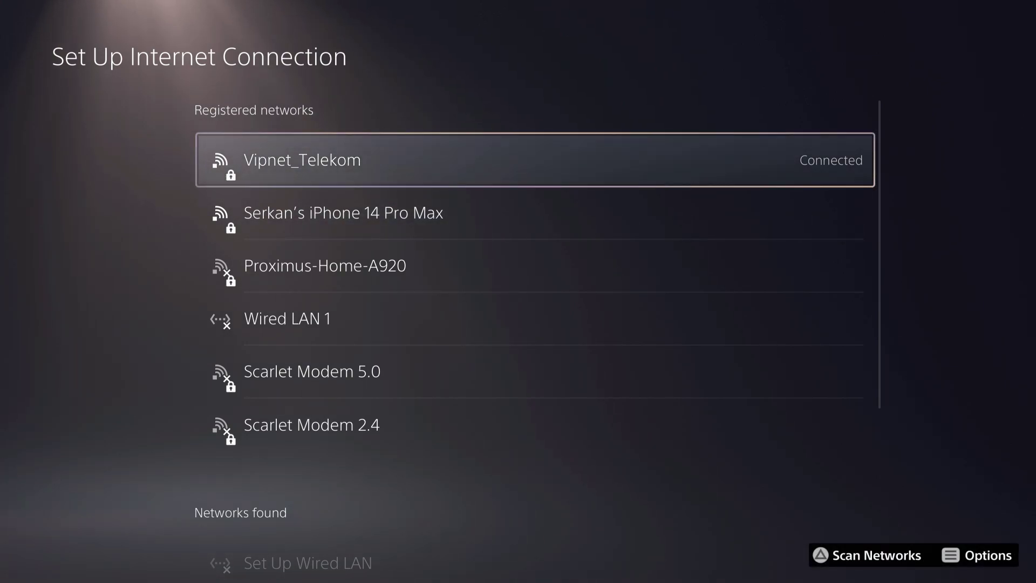
{"action": "key", "text": "Down"}
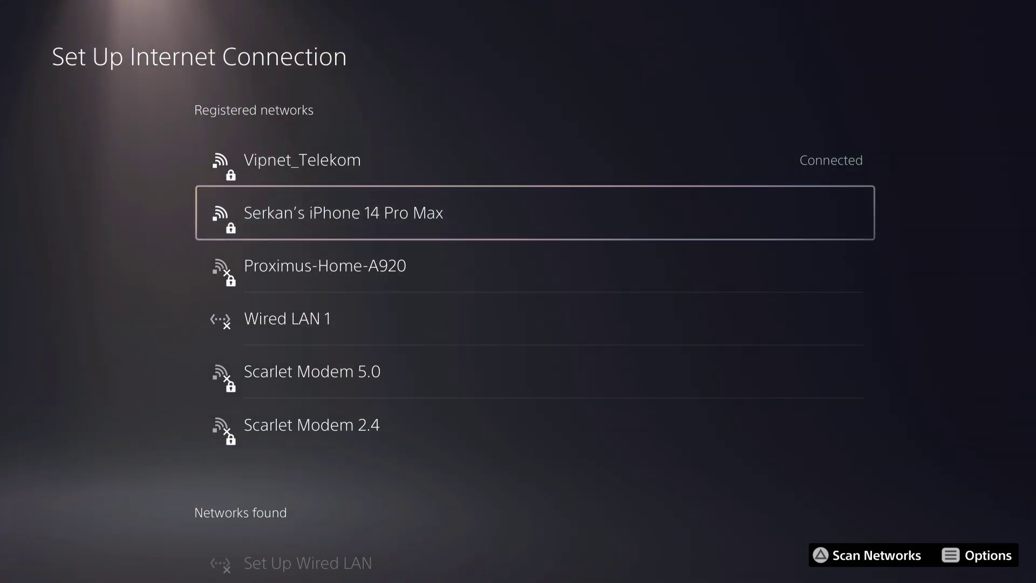
{"action": "key", "text": "Return"}
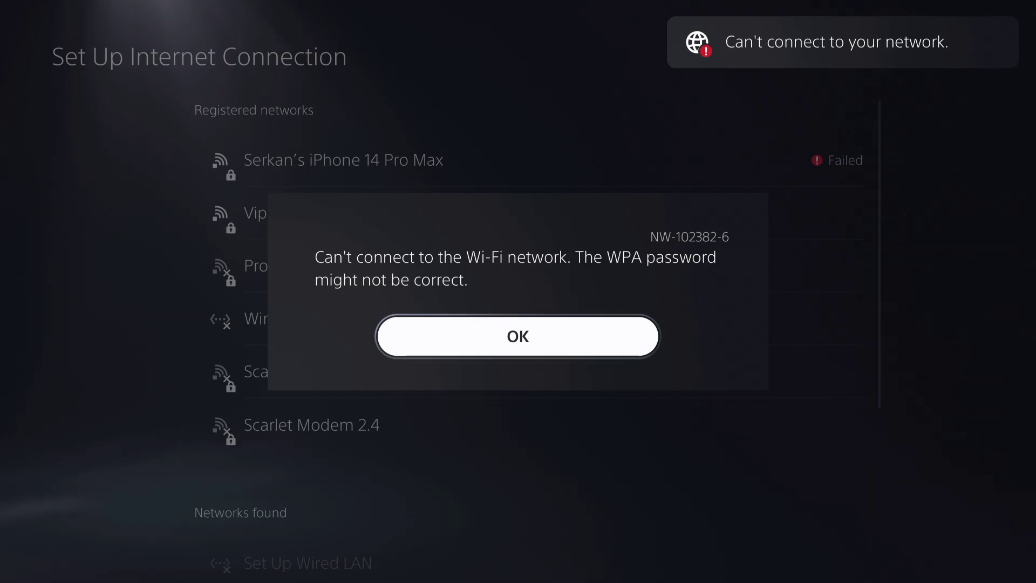
Dismiss the NW-102382-6 WPA password error for the iPhone hotspot
{"action": "key", "text": "Return"}
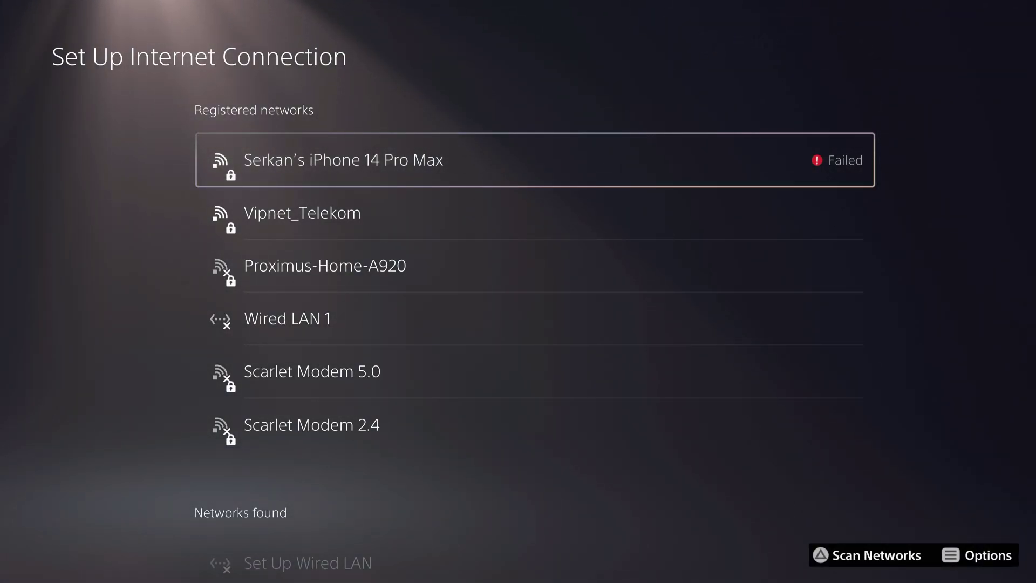
Back out to the Games home screen, which shows the console offline
{"action": "key", "text": "Escape"}
{"action": "key", "text": "Escape"}
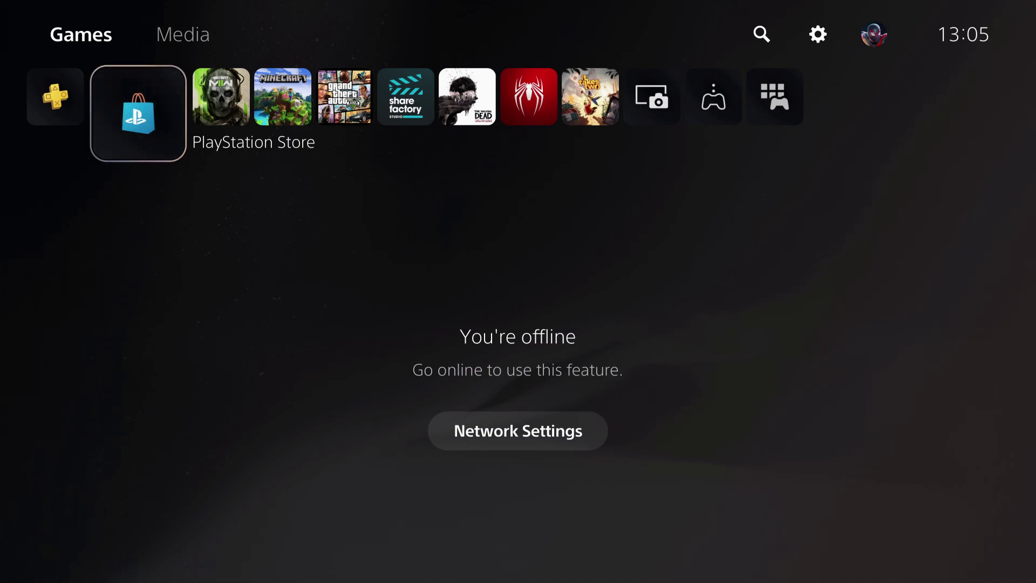
{"action": "key", "text": "Up"}
Open the main Settings menu from the gear on the home screen's top row
{"action": "key", "text": "Right"}
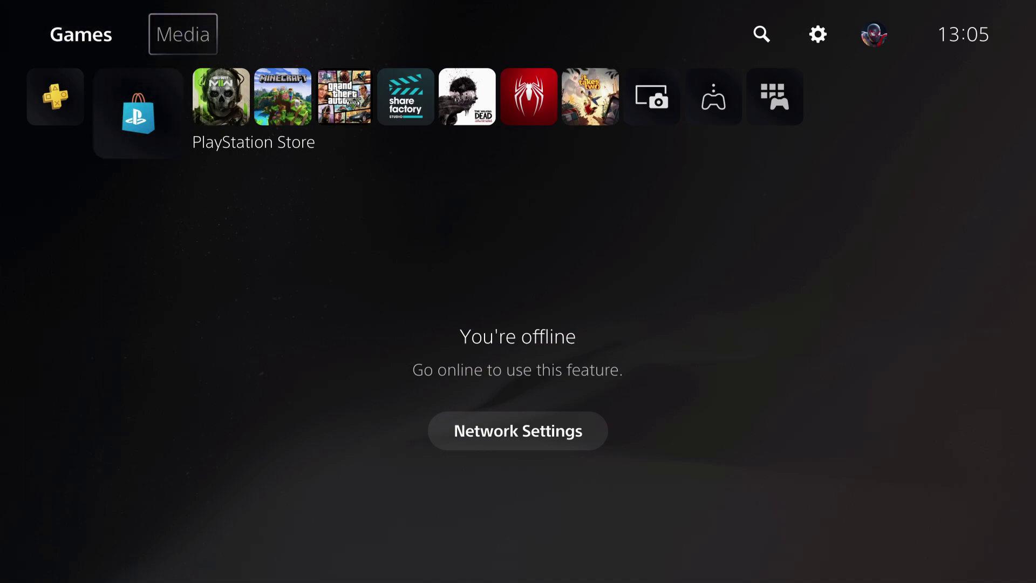
{"action": "key", "text": "Right"}
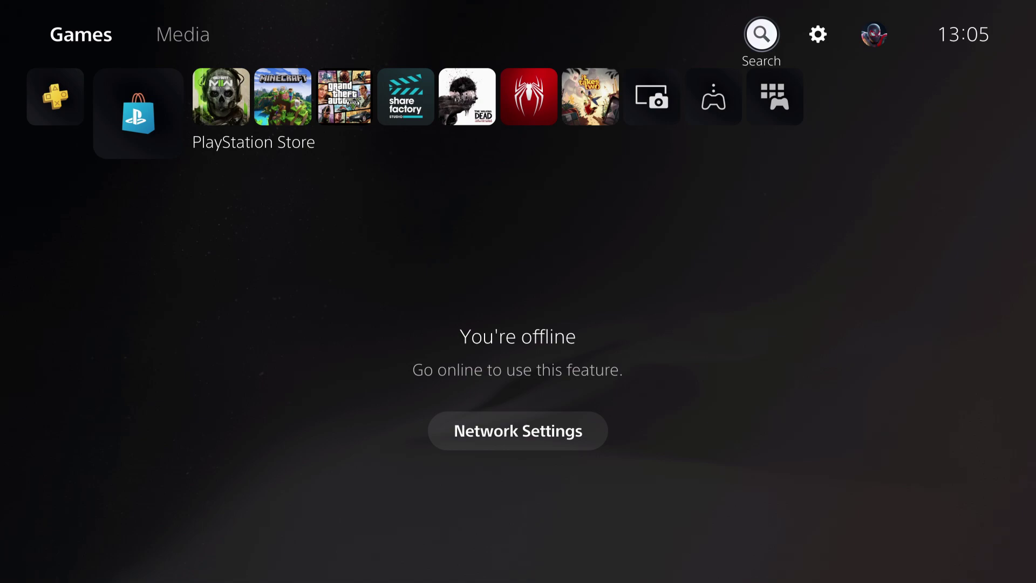
{"action": "key", "text": "Right"}
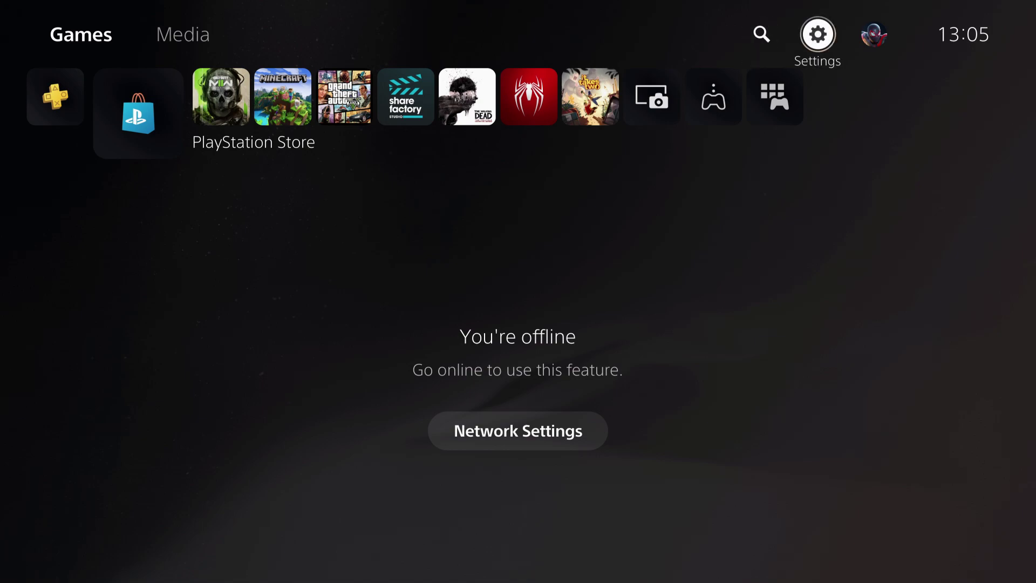
{"action": "key", "text": "Return"}
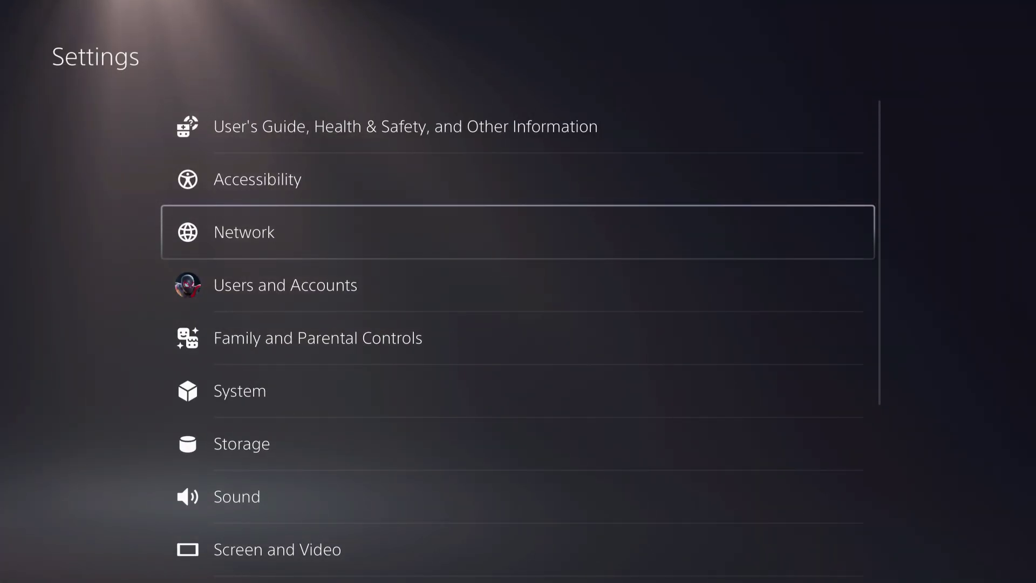
Reopen Network's Set Up Internet Connection and connect to the iPhone 14 Pro Max hotspot
{"action": "key", "text": "Down"}
{"action": "key", "text": "Up"}
{"action": "key", "text": "Return"}
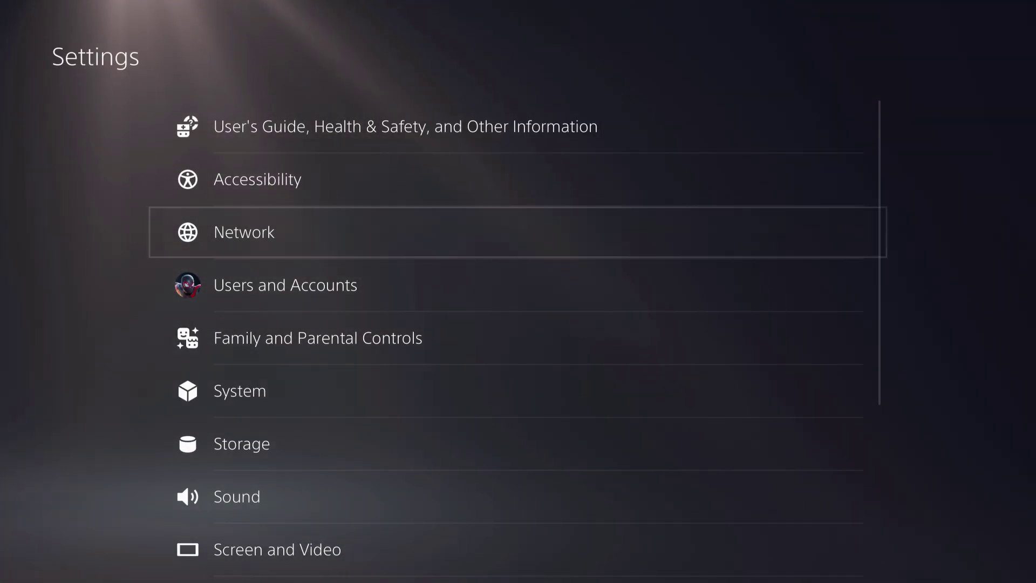
{"action": "key", "text": "Down"}
{"action": "key", "text": "Right"}
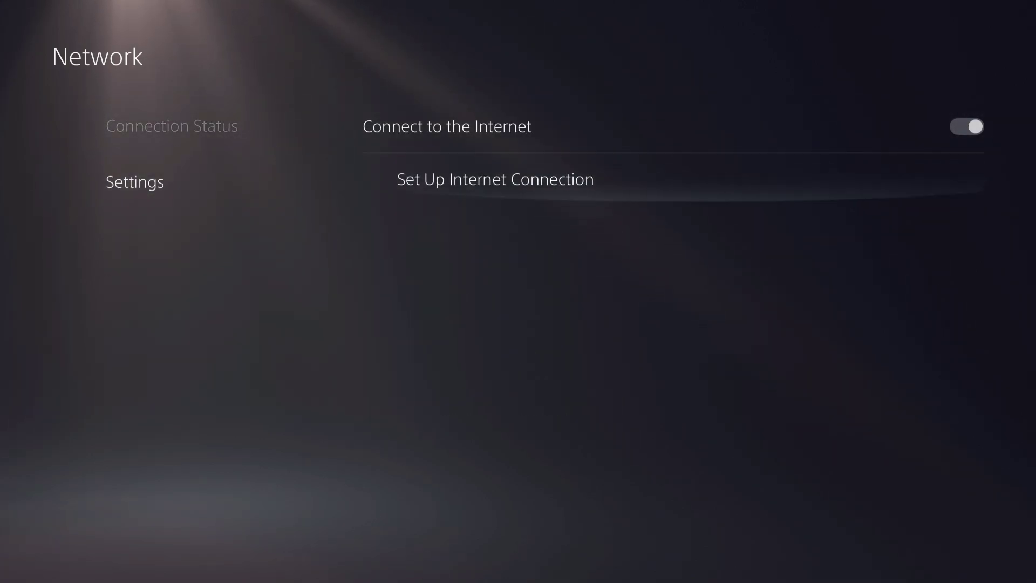
{"action": "key", "text": "Return"}
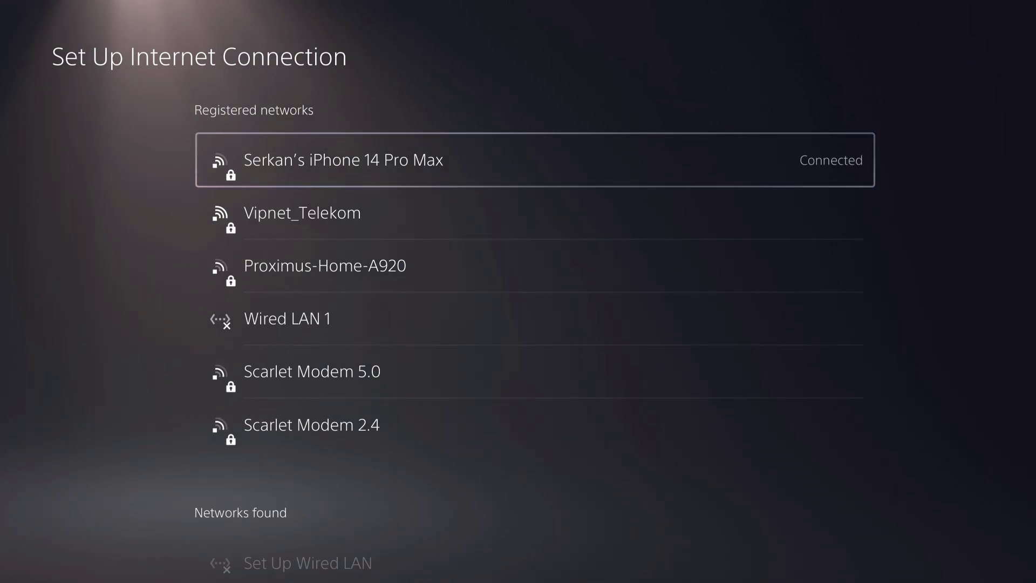
{"action": "key", "text": "Return"}
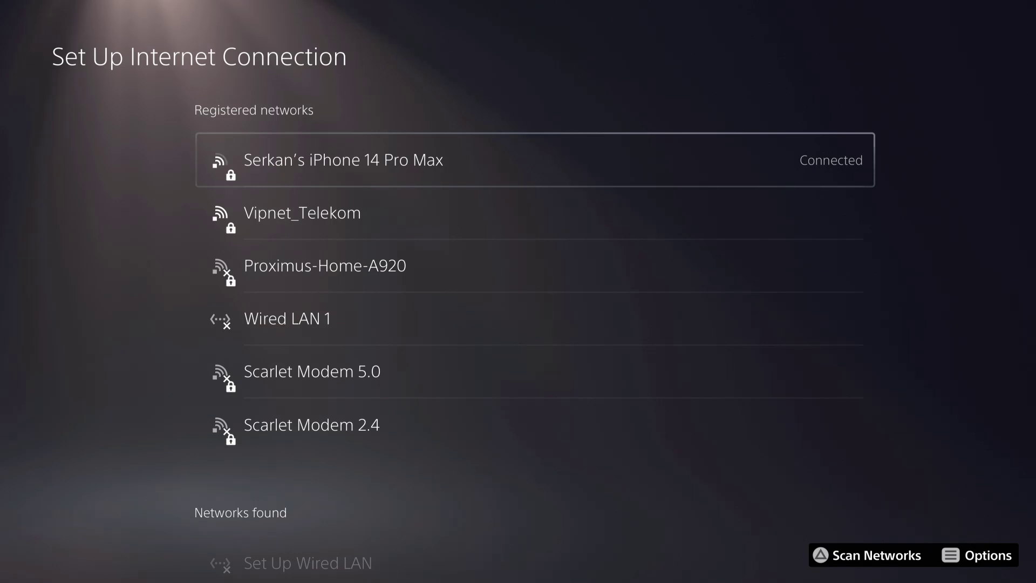
Return to the now-online home screen and bring up Minecraft in the game row
{"action": "key", "text": "Escape"}
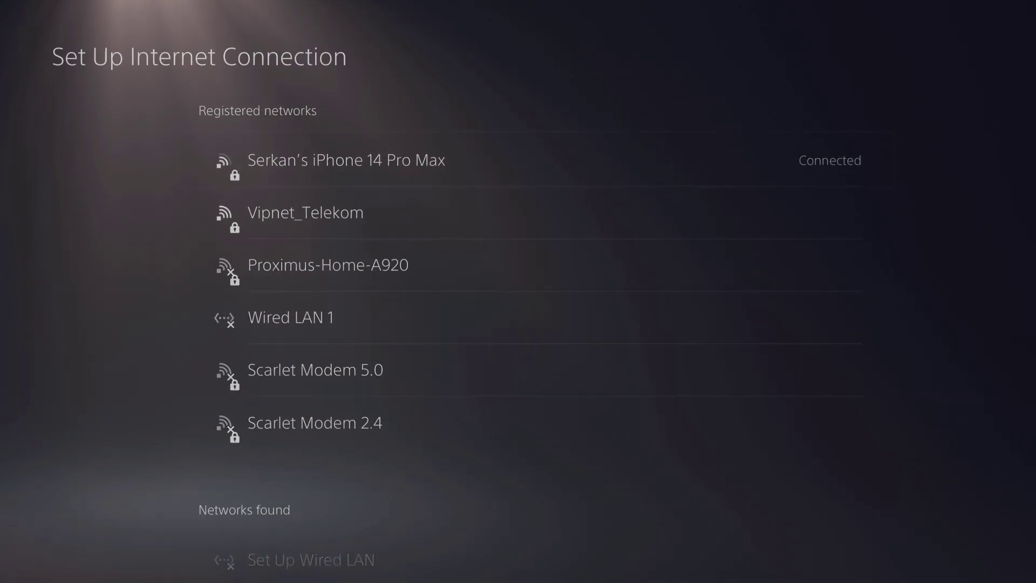
{"action": "key", "text": "Escape"}
{"action": "key", "text": "Escape"}
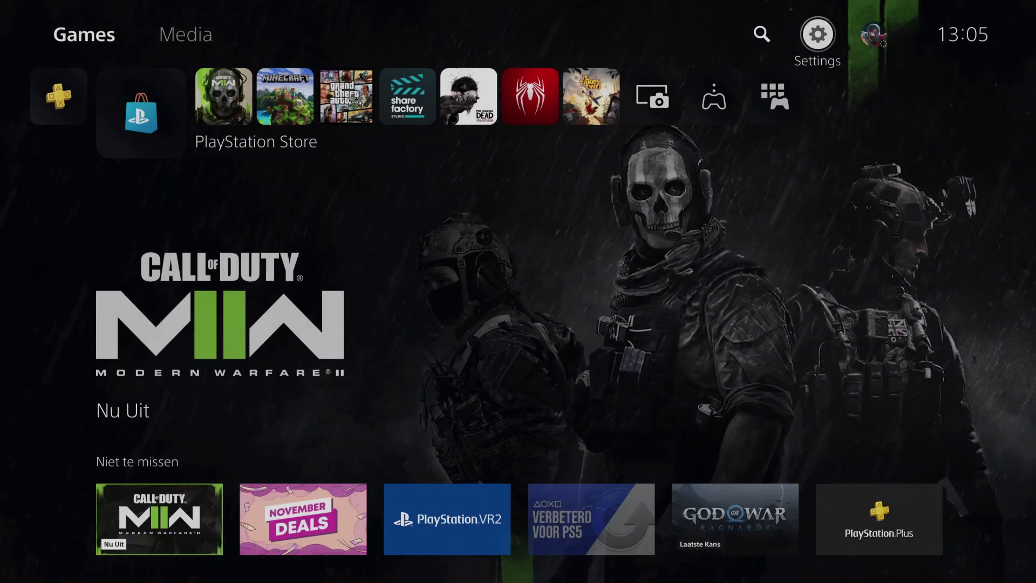
{"action": "key", "text": "Down"}
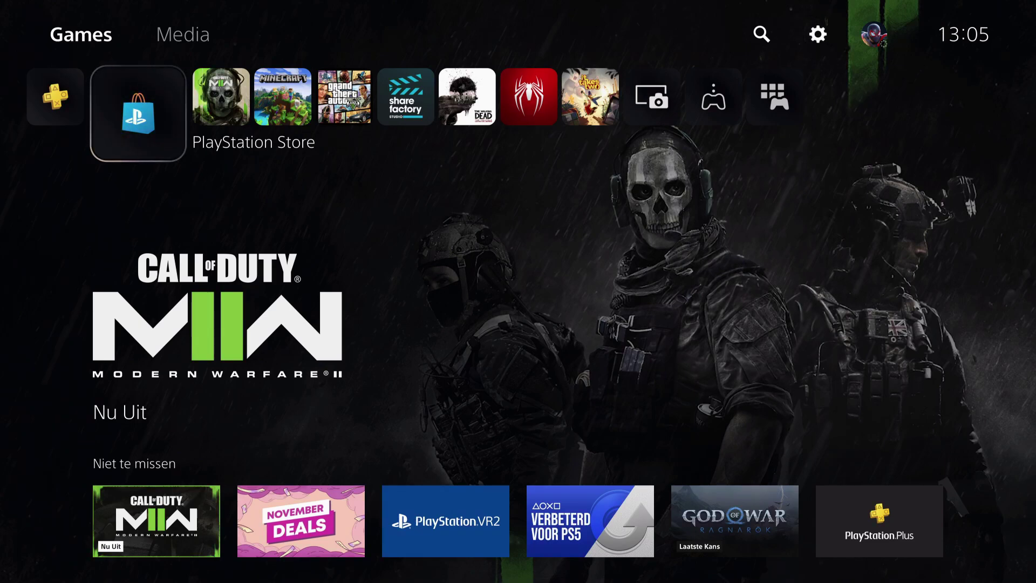
{"action": "key", "text": "Up"}
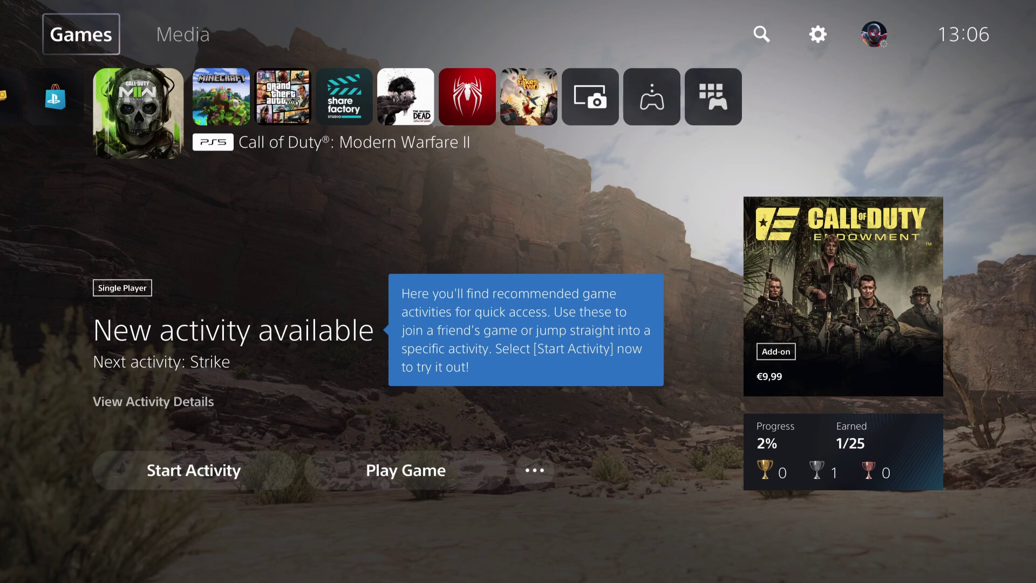
{"action": "key", "text": "Right"}
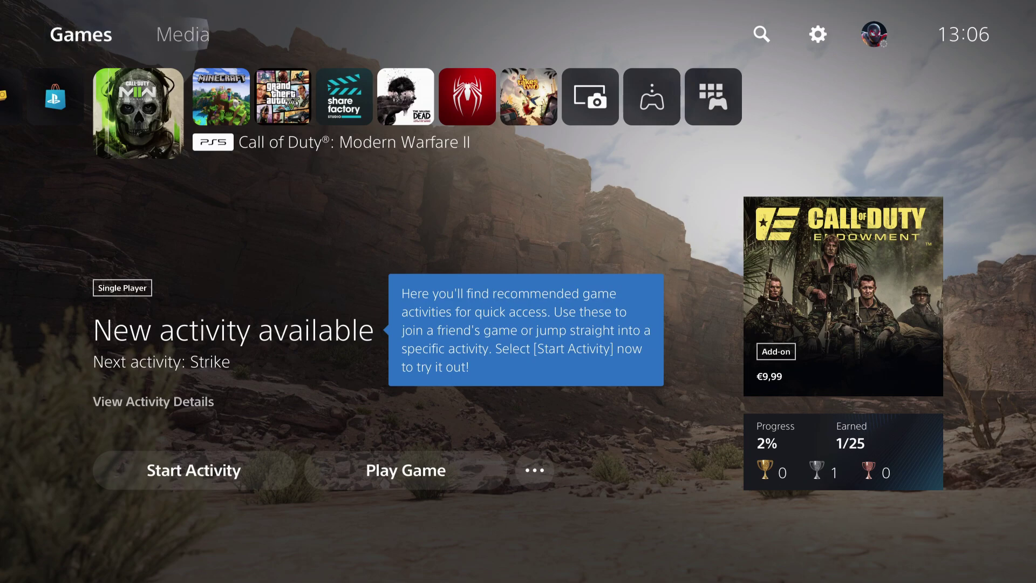
{"action": "key", "text": "Down"}
{"action": "key", "text": "Right"}
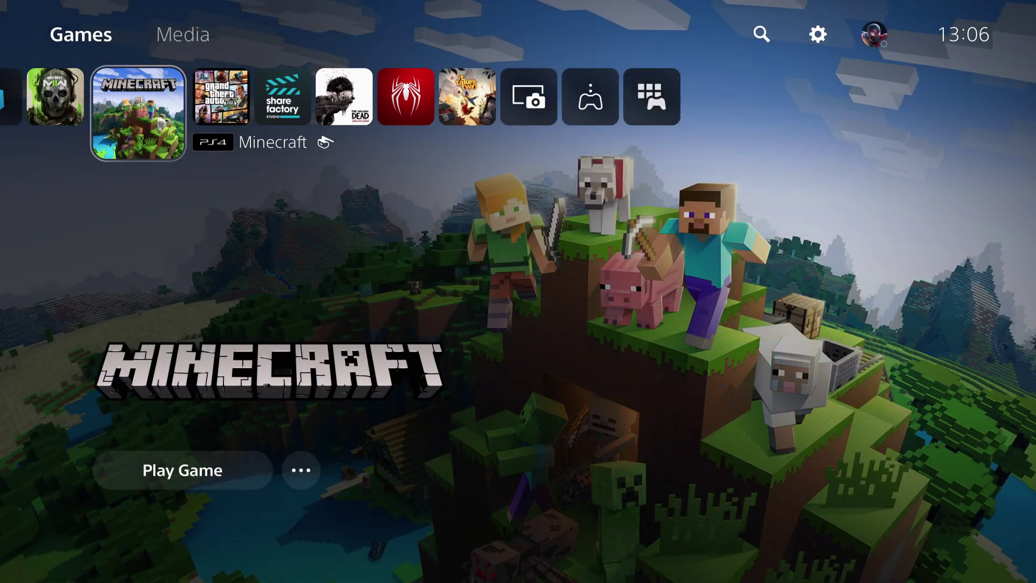